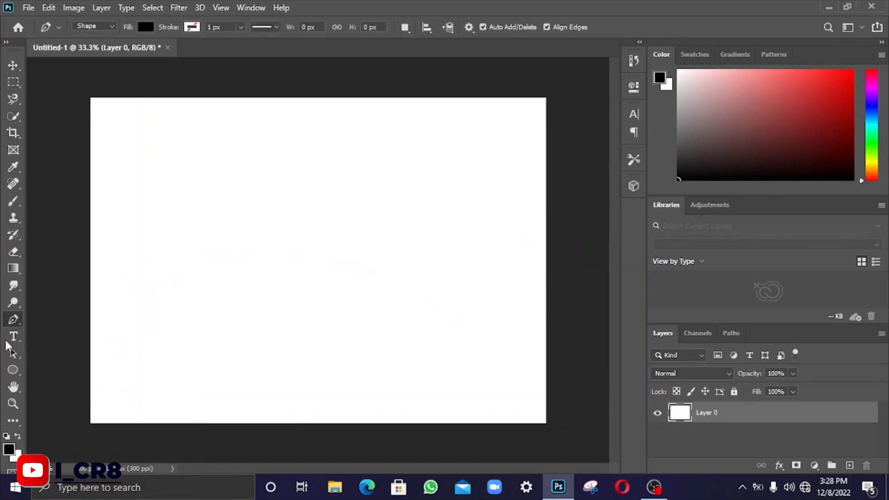
Add the horizontal text "GHANA" to the blank canvas, position it near the middle and commit it
{"action": "left_click", "coordinate": [14, 337]}
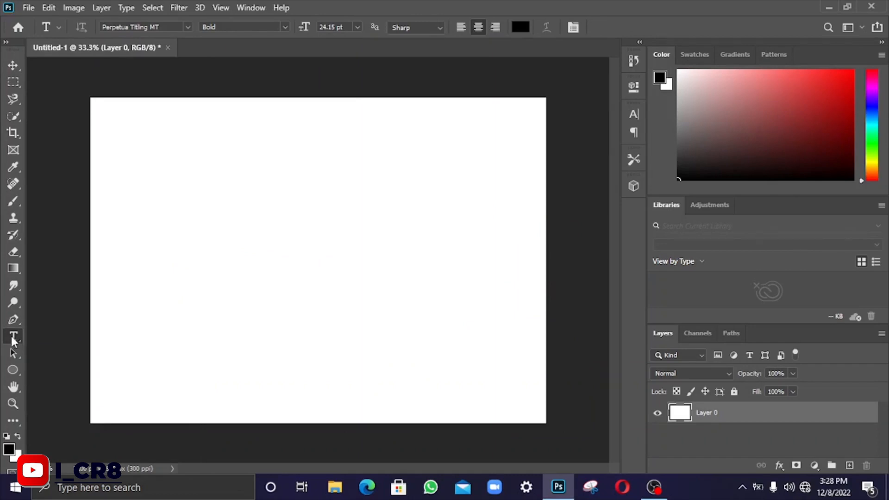
{"action": "right_click", "coordinate": [14, 342]}
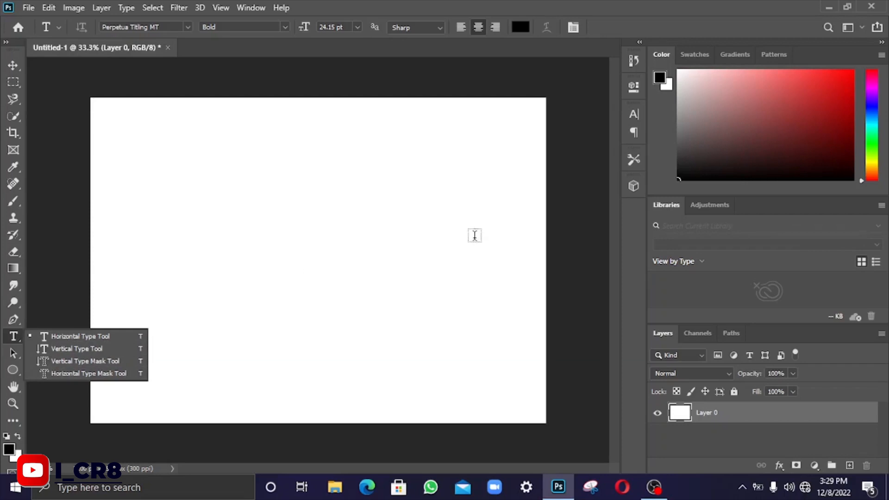
{"action": "left_click", "coordinate": [53, 340]}
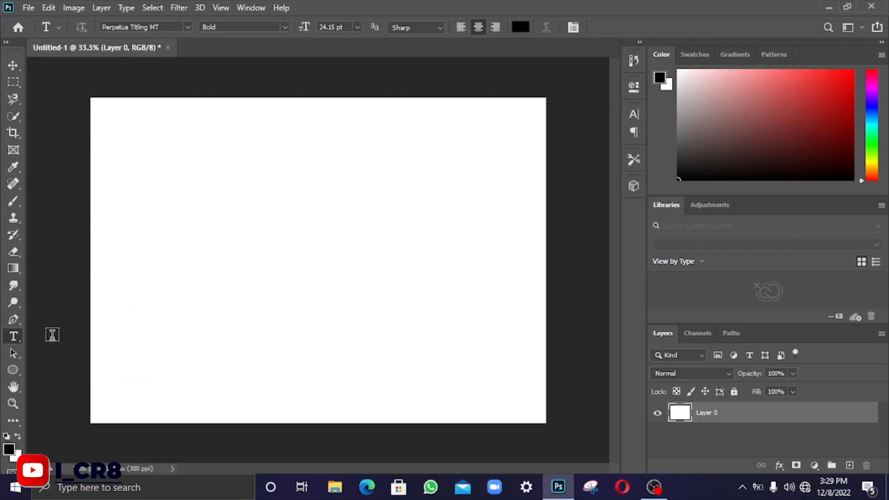
{"action": "left_click", "coordinate": [179, 232]}
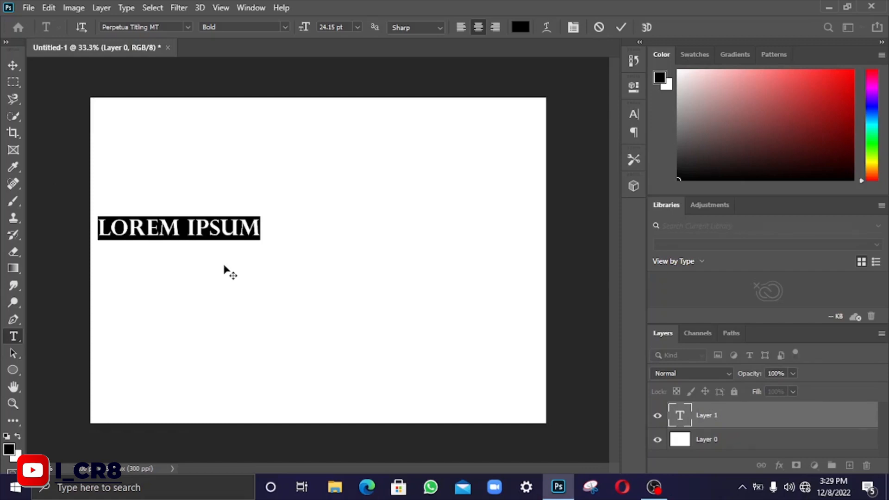
{"action": "type", "text": "GHANA"}
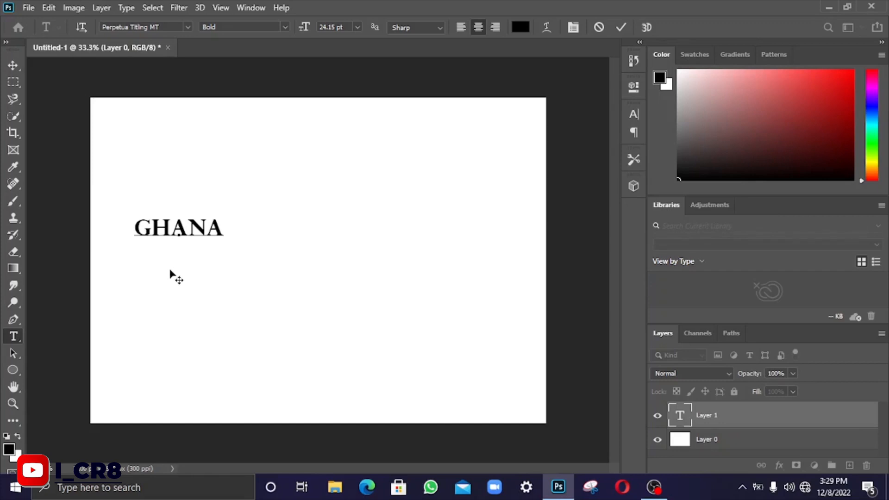
{"action": "left_click_drag", "start_coordinate": [170, 272], "coordinate": [289, 282]}
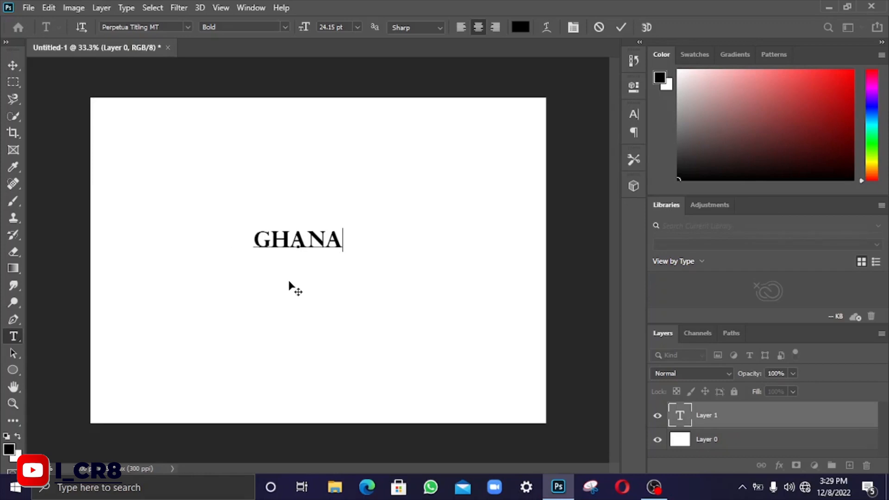
{"action": "left_click", "coordinate": [622, 27]}
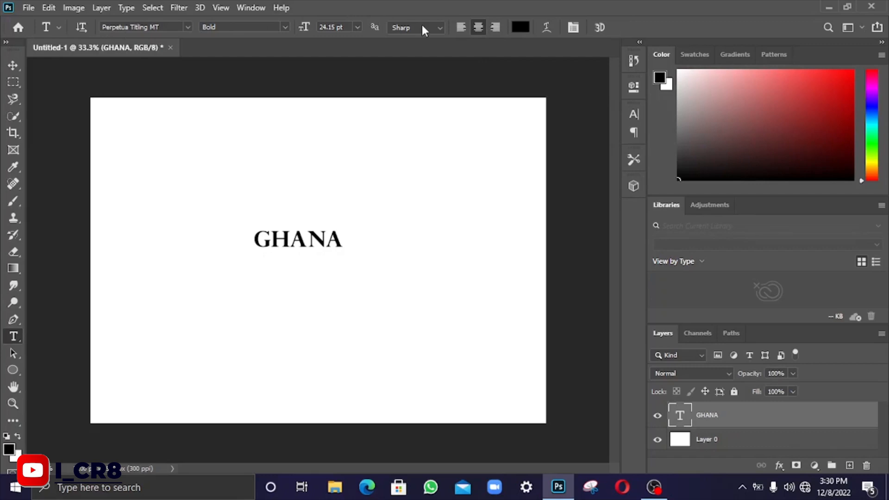
Try the Old English Text MT font on the GHANA text and settle on Montserrat
{"action": "left_click", "coordinate": [188, 28]}
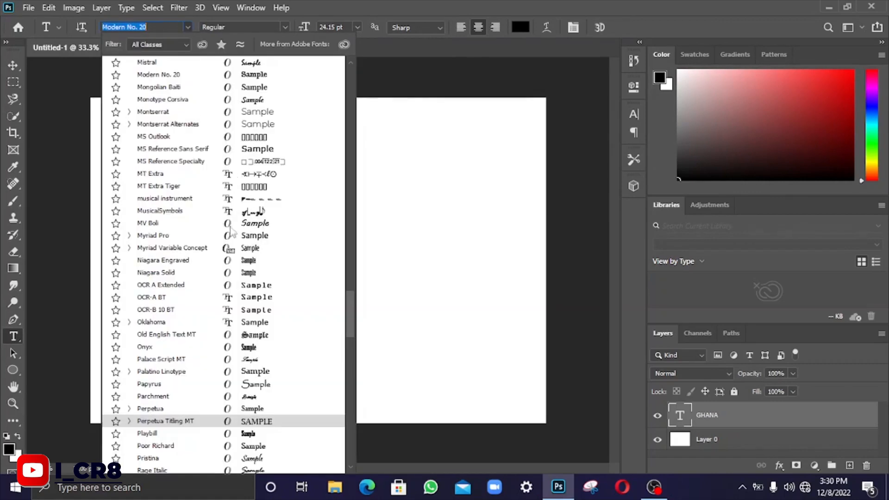
{"action": "left_click", "coordinate": [245, 335]}
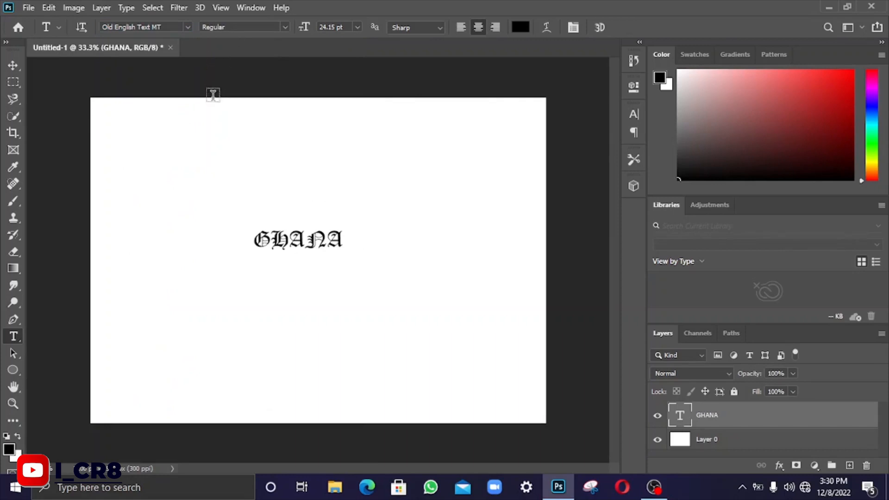
{"action": "left_click", "coordinate": [188, 26]}
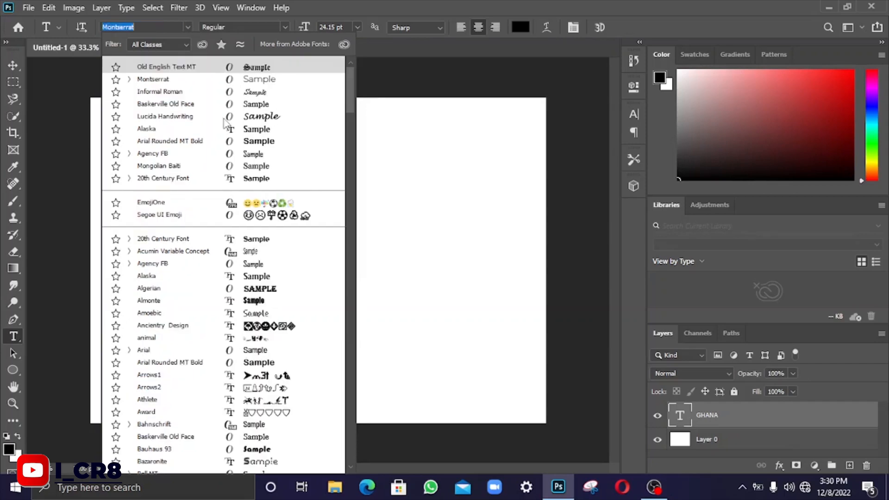
{"action": "left_click", "coordinate": [225, 118]}
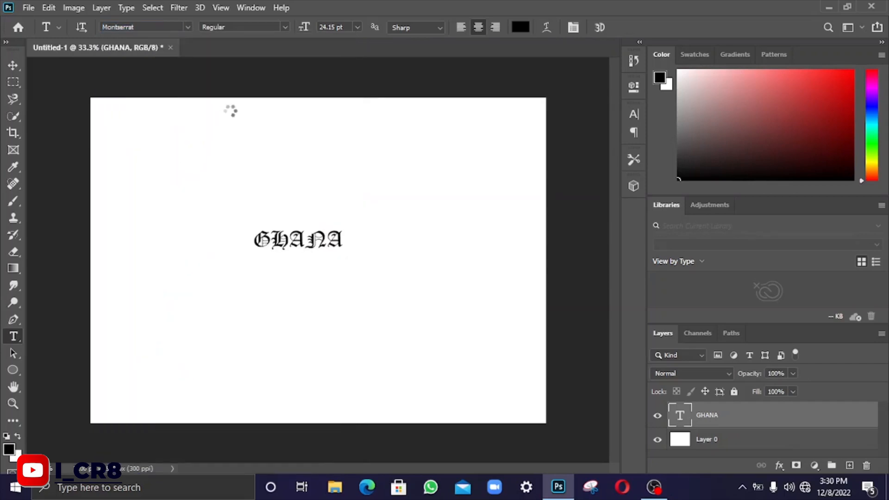
{"action": "left_click", "coordinate": [188, 27]}
{"action": "left_click", "coordinate": [190, 27]}
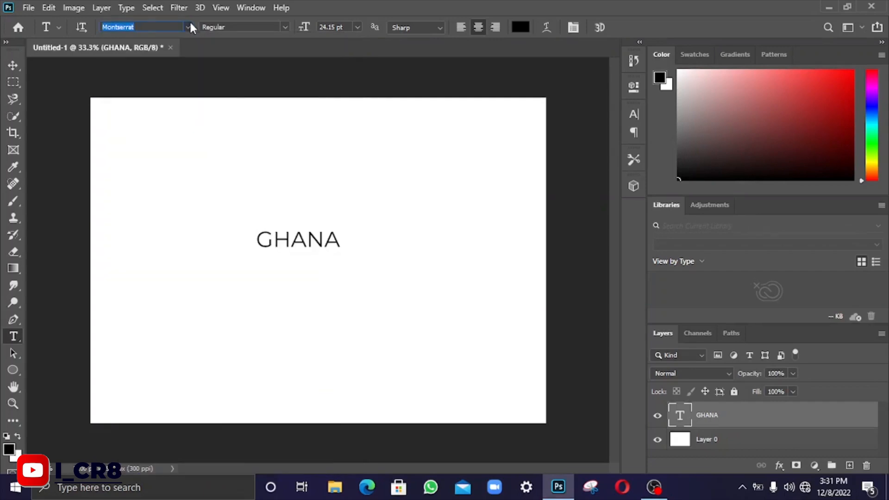
Try the Bold style on the GHANA text, settle on Black Italic, and set the font size to 36 pt
{"action": "left_click", "coordinate": [285, 28]}
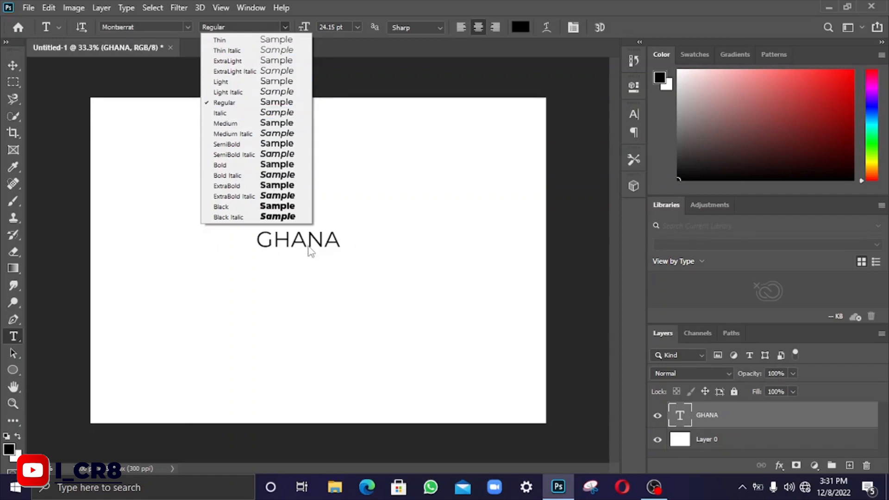
{"action": "left_click", "coordinate": [230, 165]}
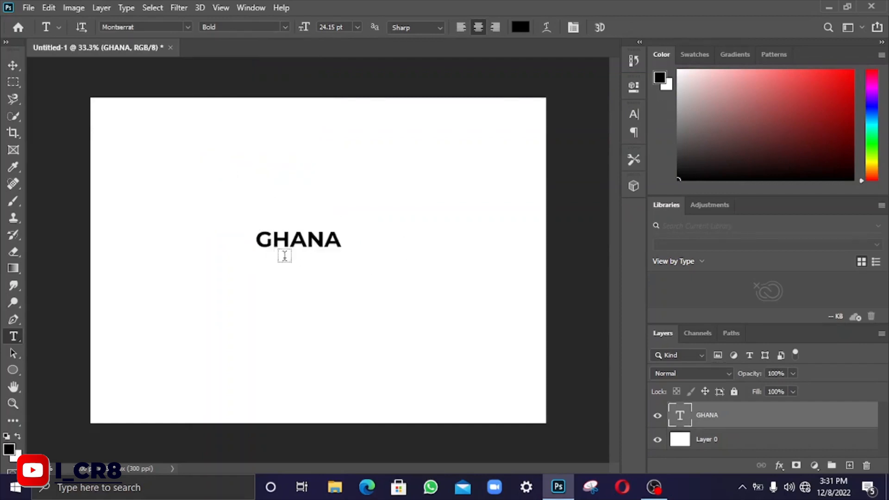
{"action": "left_click", "coordinate": [283, 27]}
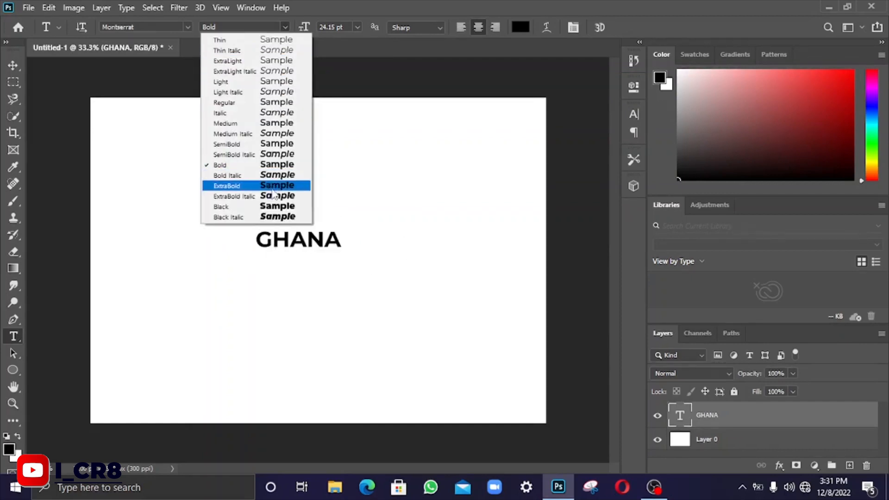
{"action": "left_click", "coordinate": [246, 217]}
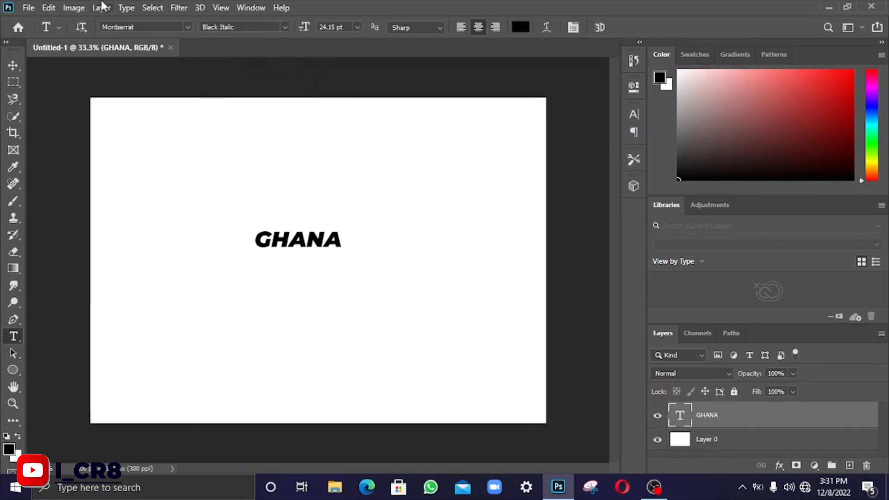
{"action": "left_click", "coordinate": [358, 28]}
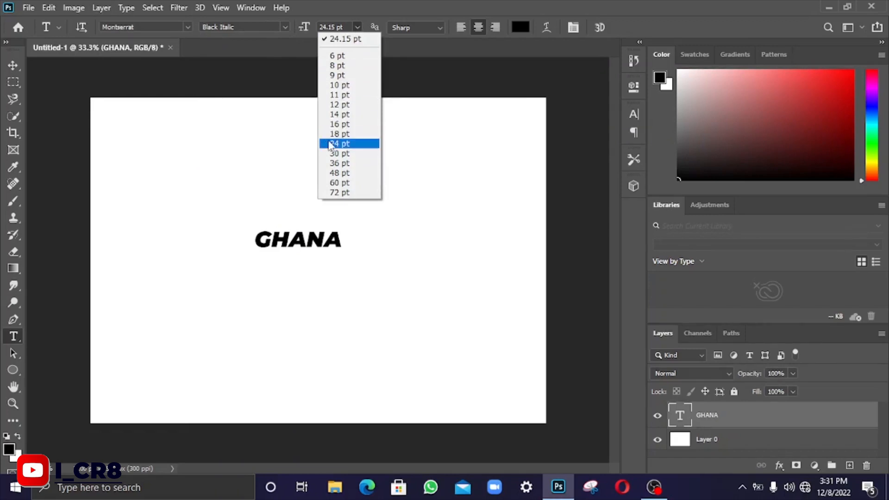
{"action": "left_click", "coordinate": [335, 165]}
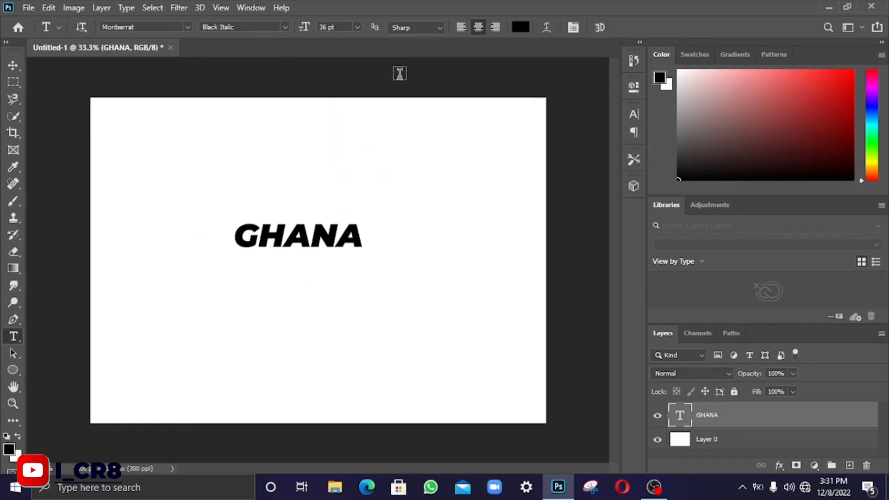
Try the Crisp, Strong and Smooth anti-aliasing methods on the GHANA text and return it to Sharp
{"action": "left_click", "coordinate": [435, 27]}
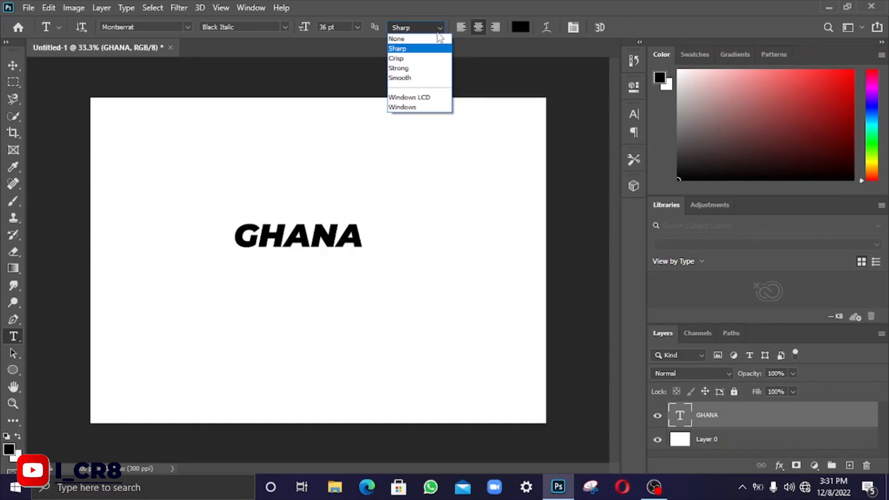
{"action": "left_click", "coordinate": [396, 59]}
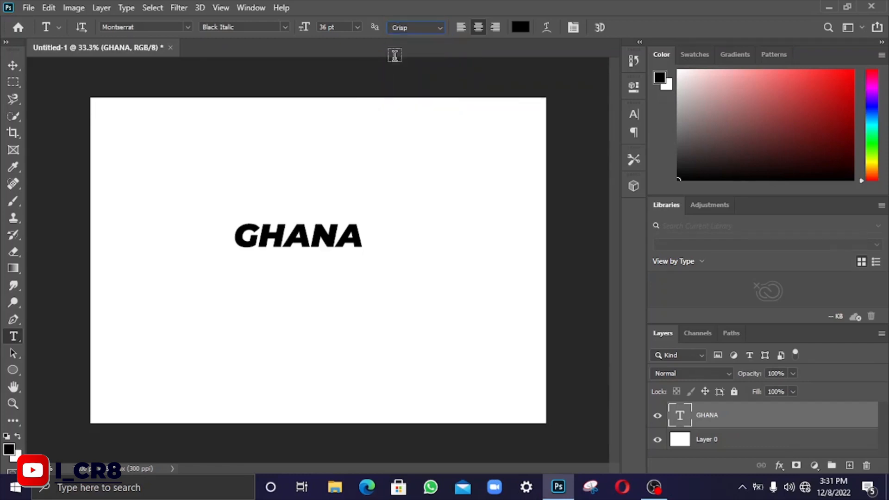
{"action": "left_click", "coordinate": [437, 27]}
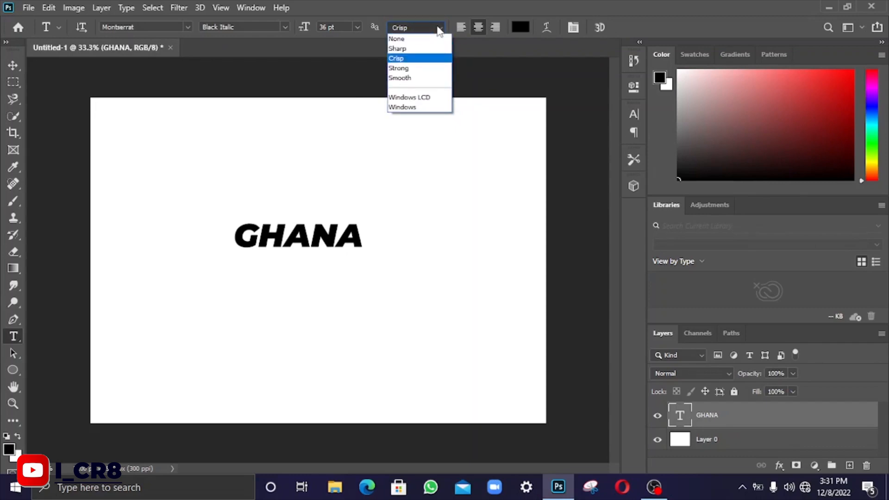
{"action": "left_click", "coordinate": [441, 70]}
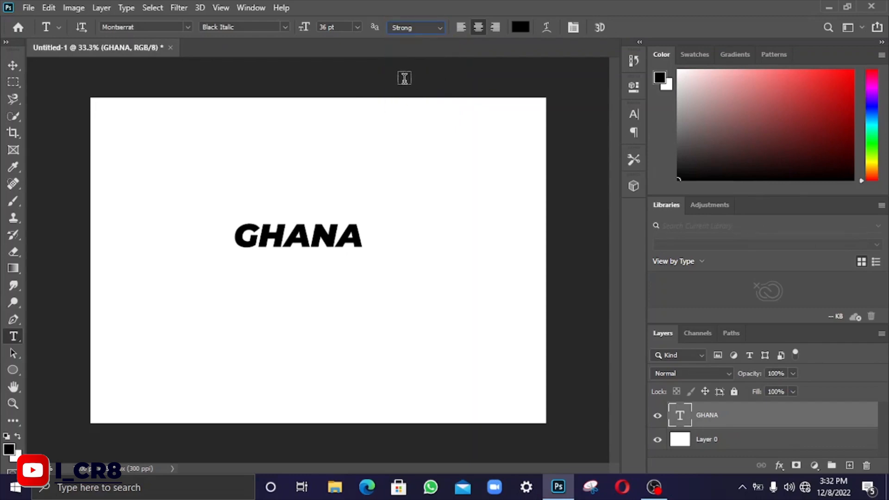
{"action": "left_click", "coordinate": [435, 27]}
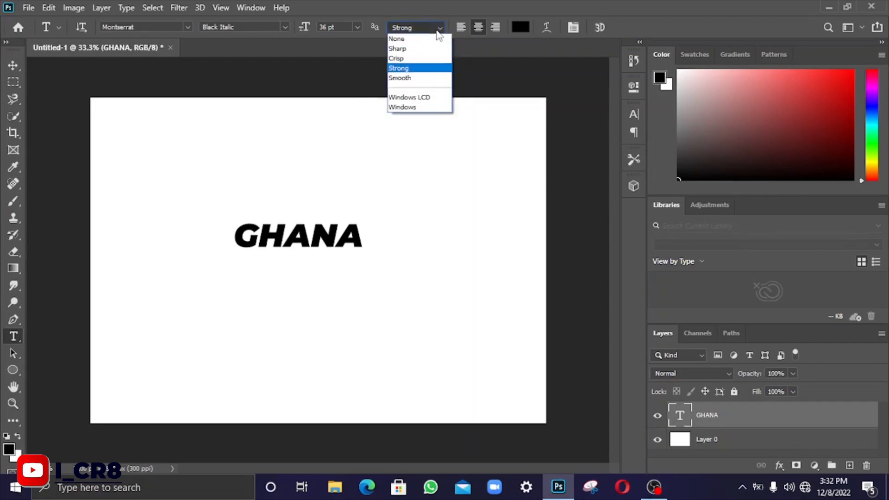
{"action": "left_click", "coordinate": [421, 78]}
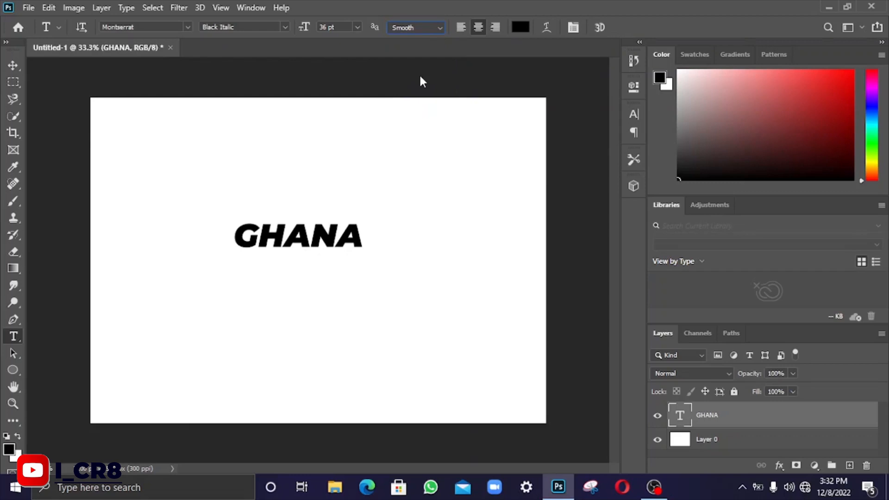
{"action": "left_click", "coordinate": [429, 27]}
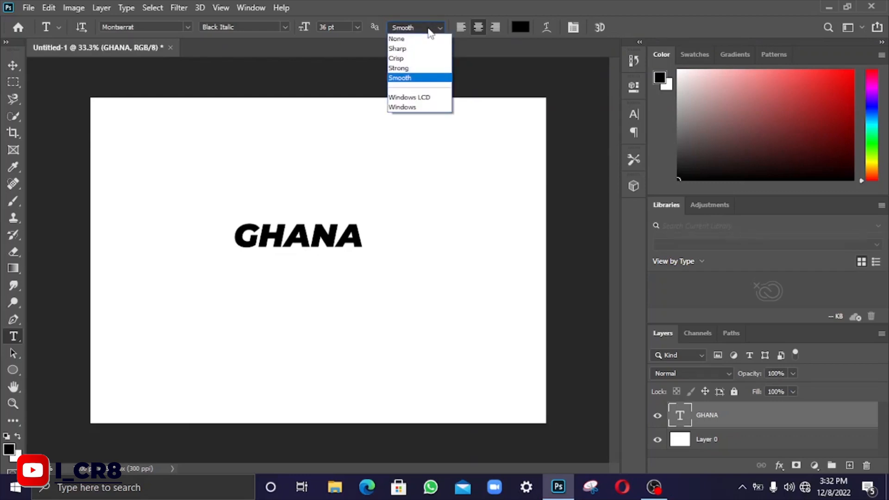
{"action": "left_click", "coordinate": [405, 49]}
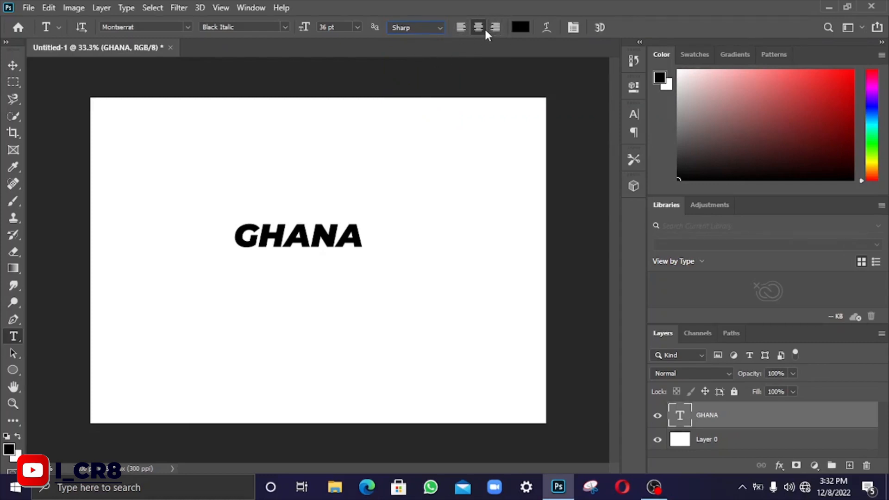
Try left and right alignment on the GHANA text and restore centre alignment
{"action": "left_click", "coordinate": [457, 30]}
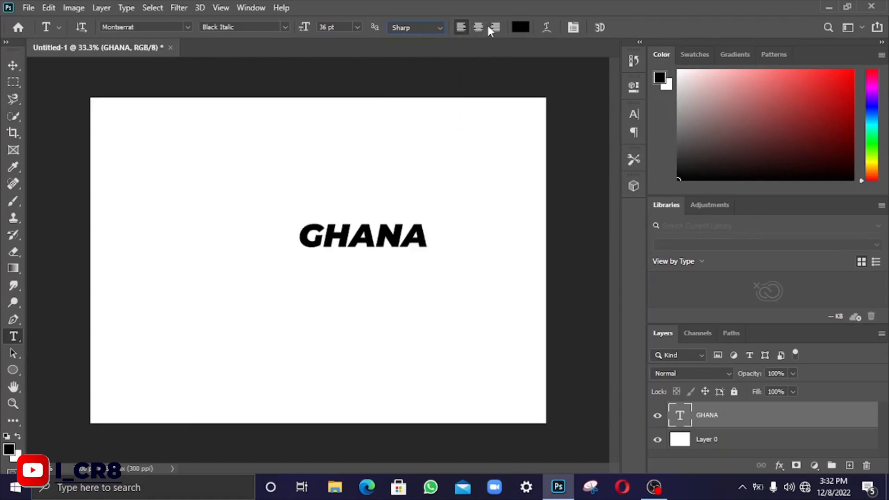
{"action": "left_click", "coordinate": [499, 24]}
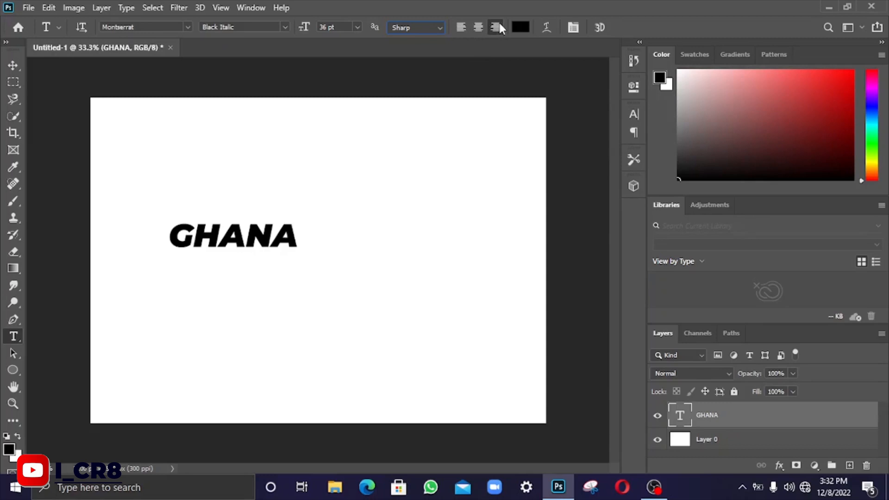
{"action": "left_click", "coordinate": [476, 31]}
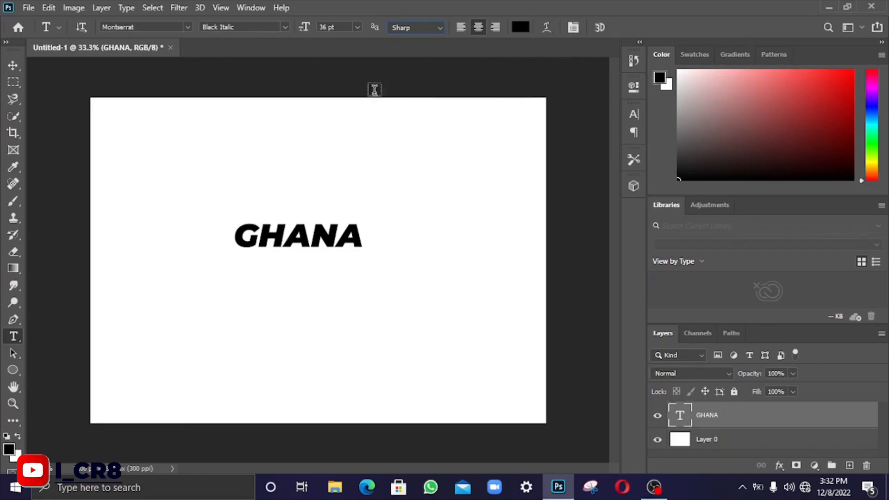
Set the GHANA text colour to dark red, hex 820c0c
{"action": "left_click", "coordinate": [520, 29]}
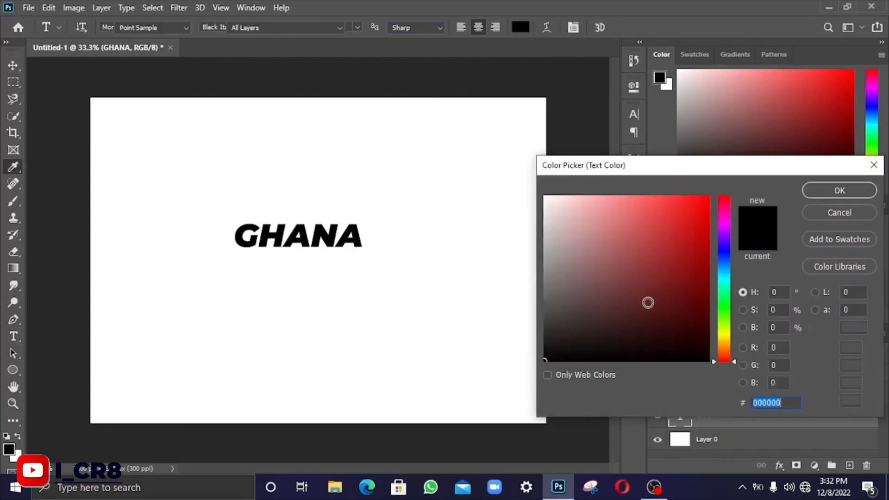
{"action": "left_click_drag", "start_coordinate": [666, 208], "coordinate": [671, 266]}
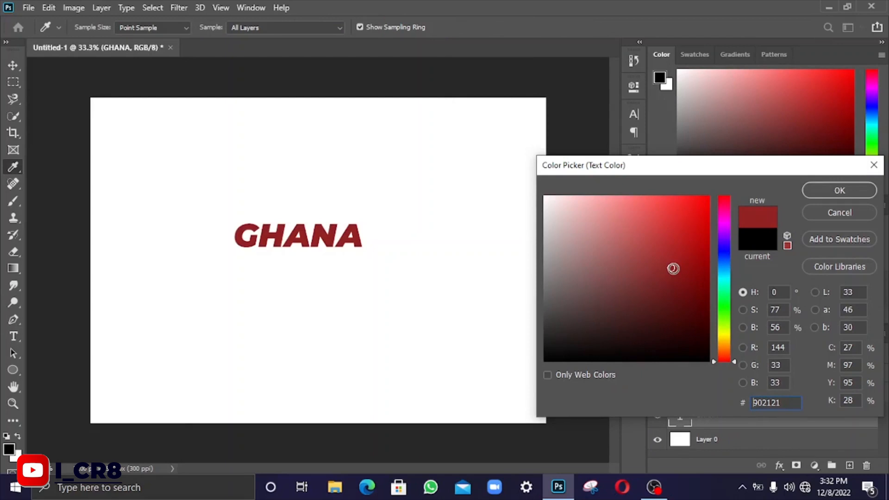
{"action": "mouse_move", "coordinate": [673, 269]}
{"action": "left_mouse_down"}
{"action": "mouse_move", "coordinate": [699, 302]}
{"action": "mouse_move", "coordinate": [694, 277]}
{"action": "left_mouse_up"}
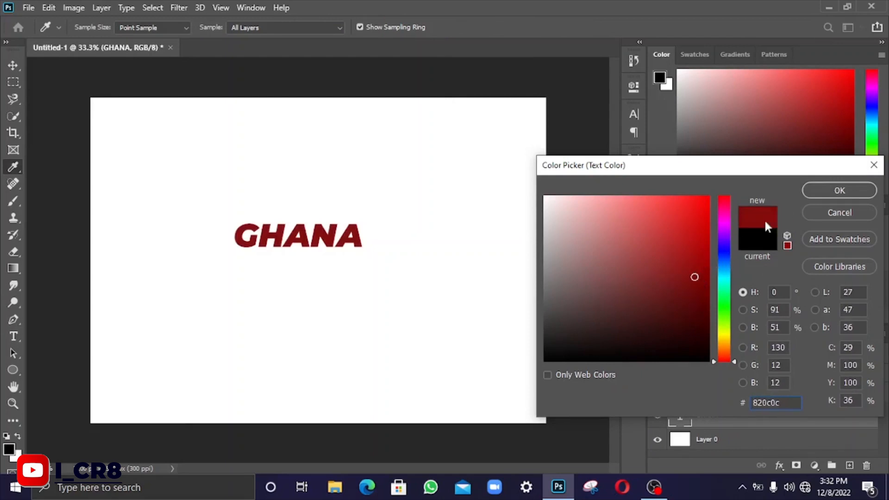
{"action": "key", "text": "Return"}
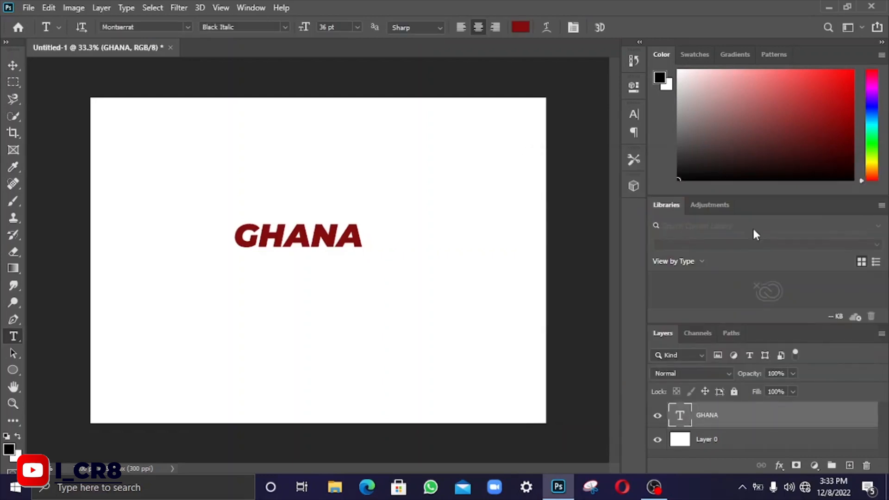
Warp the GHANA text with the horizontal Arc style, using a +7% bend and -12% horizontal distortion
{"action": "left_click", "coordinate": [549, 26]}
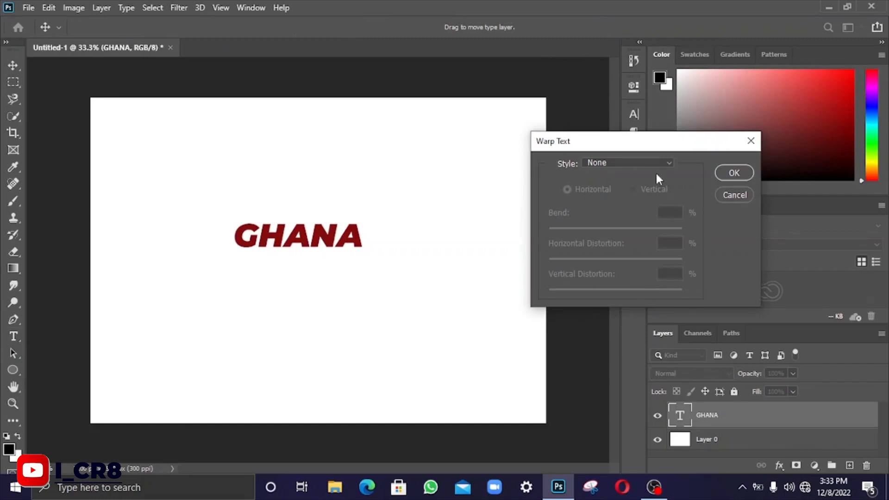
{"action": "left_click", "coordinate": [665, 162]}
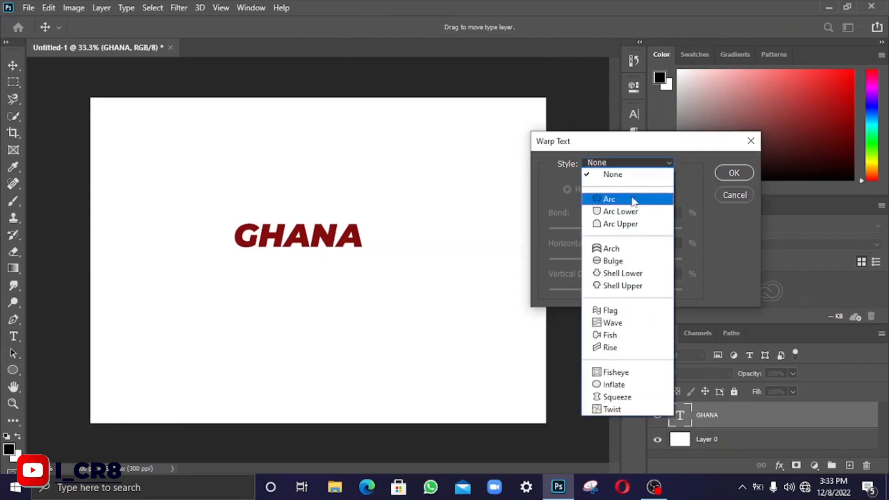
{"action": "left_click", "coordinate": [610, 199]}
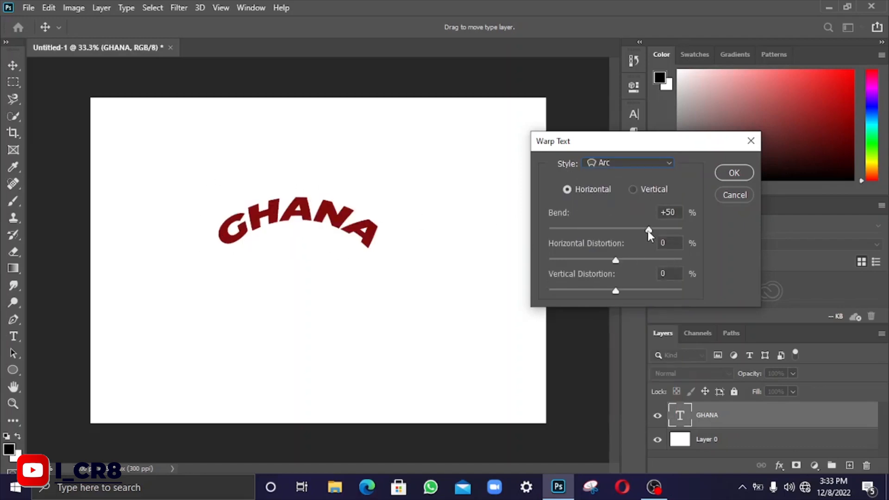
{"action": "left_click_drag", "start_coordinate": [649, 230], "coordinate": [608, 260]}
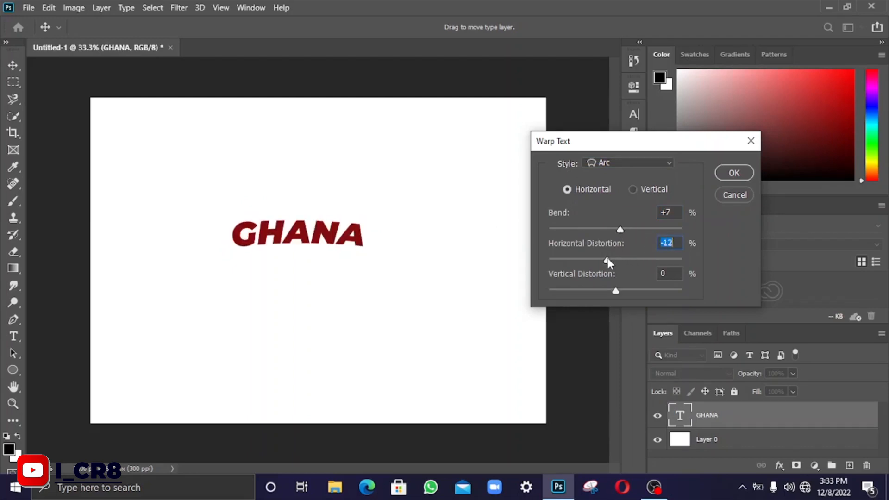
{"action": "left_click", "coordinate": [750, 176]}
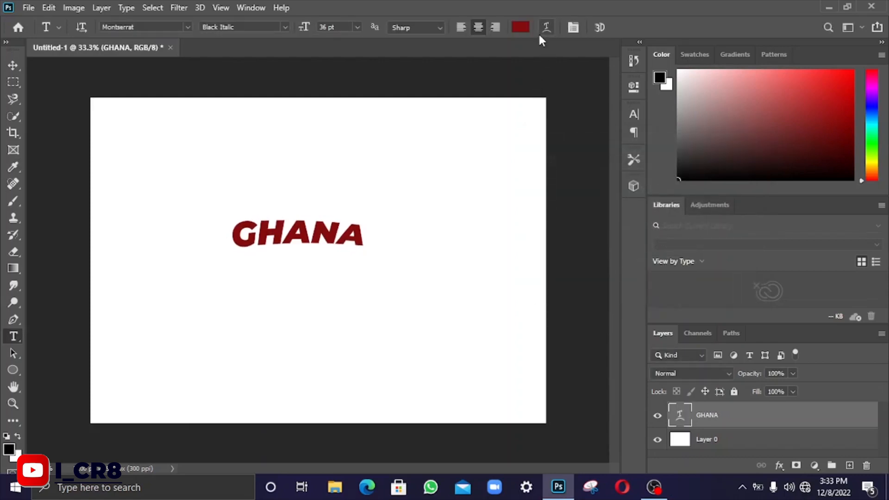
Underline the GHANA text and widen its tracking, trying 25 before settling on 100
{"action": "left_click", "coordinate": [572, 31]}
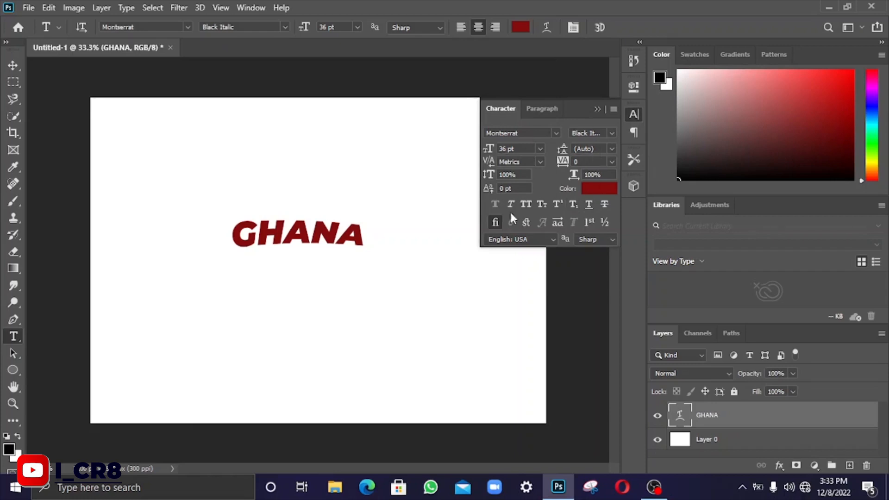
{"action": "left_click", "coordinate": [589, 206]}
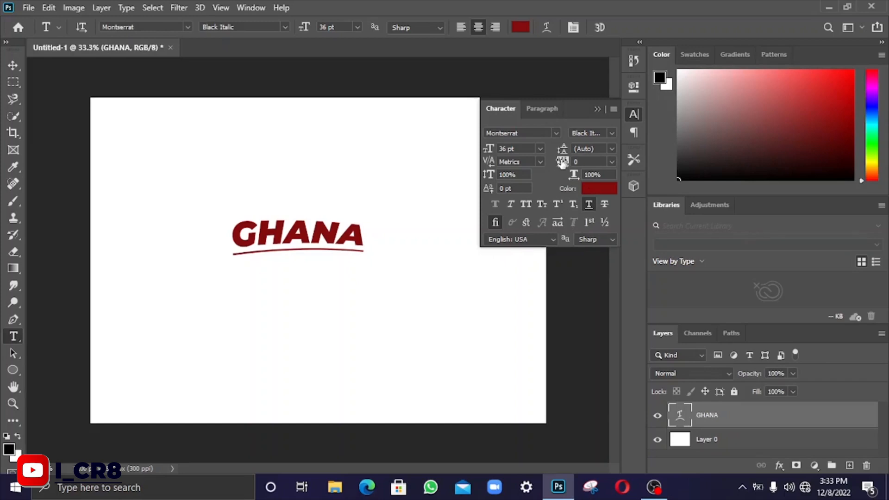
{"action": "left_click", "coordinate": [611, 161]}
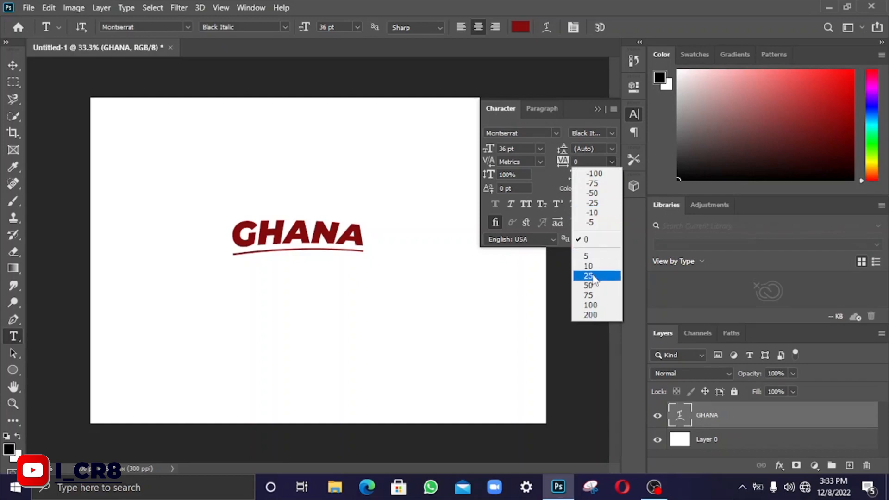
{"action": "left_click", "coordinate": [592, 277]}
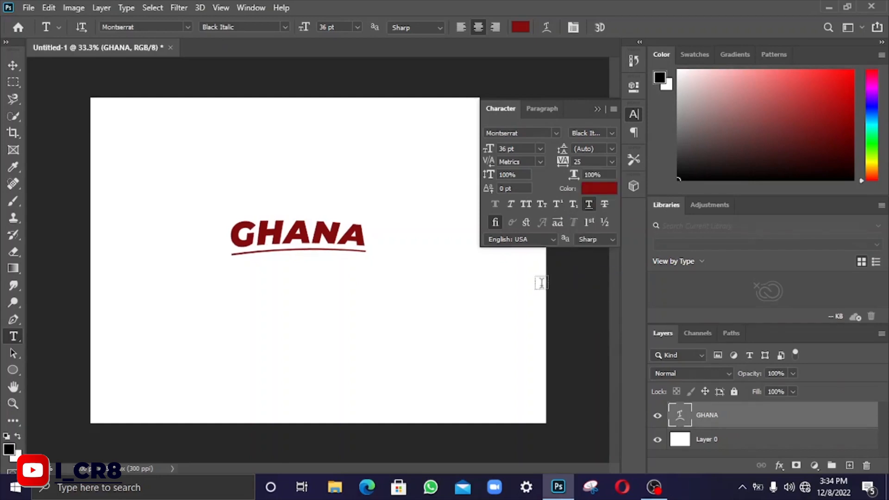
{"action": "left_click", "coordinate": [612, 162]}
{"action": "left_click", "coordinate": [592, 306]}
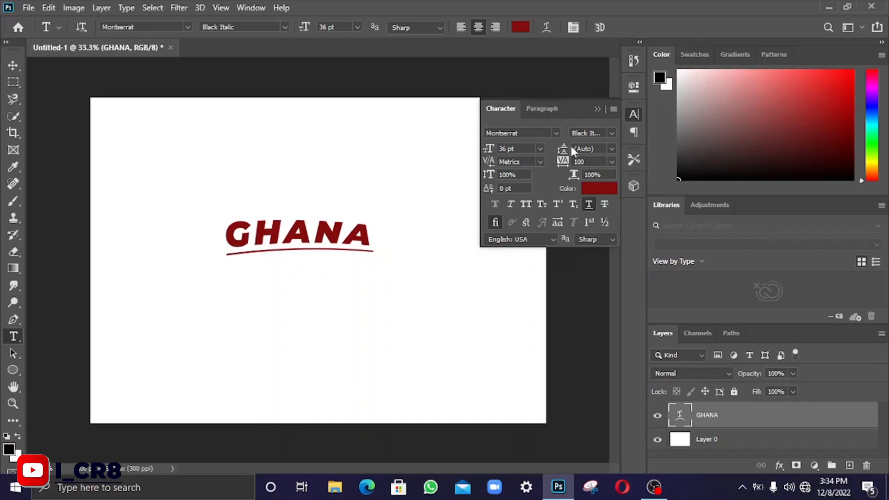
{"action": "left_click", "coordinate": [598, 110]}
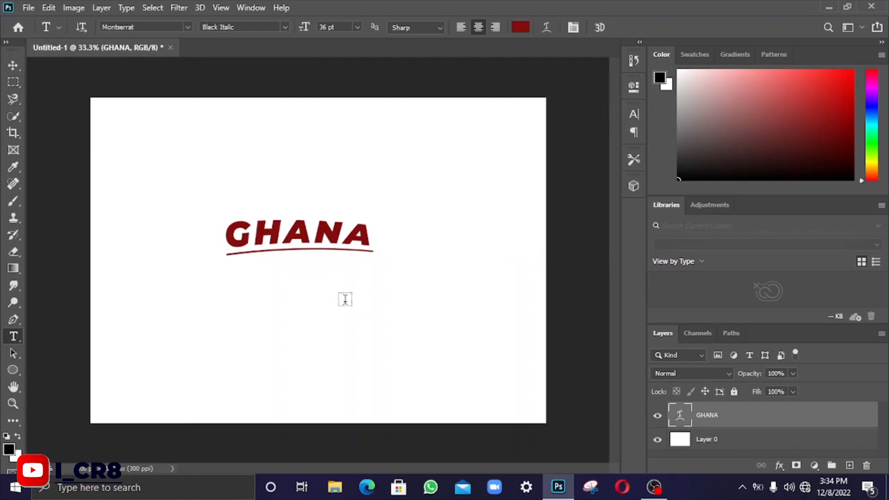
Move the GHANA text to the centre of the canvas with the Move tool
{"action": "left_click", "coordinate": [12, 66]}
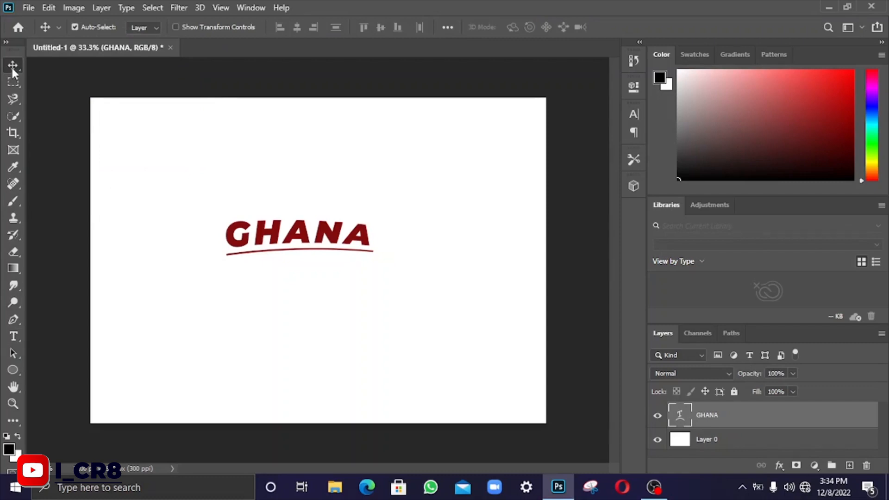
{"action": "right_click", "coordinate": [12, 66]}
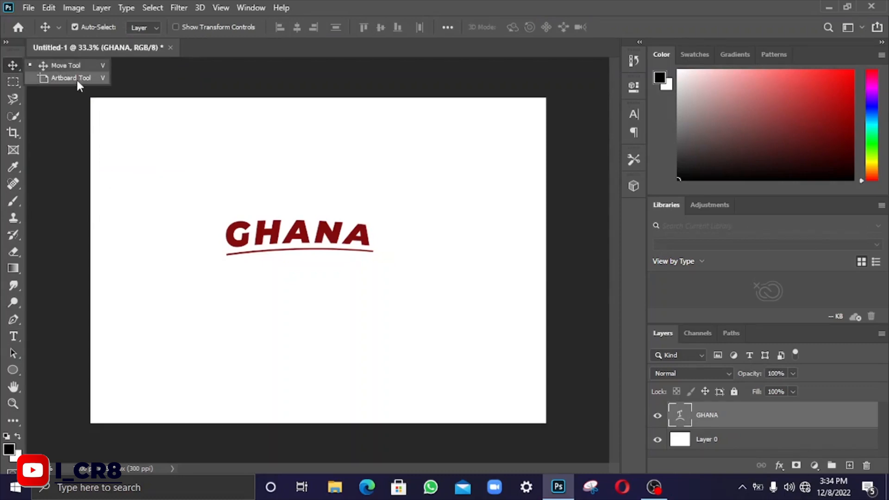
{"action": "left_click", "coordinate": [48, 66]}
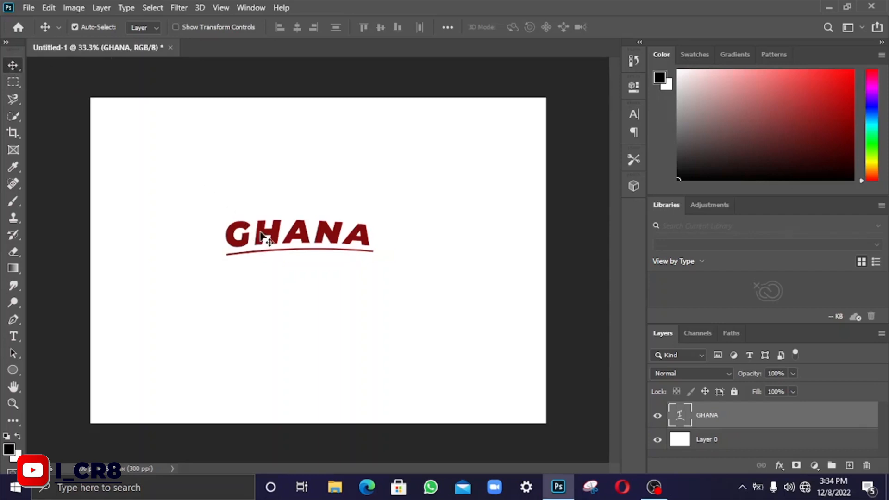
{"action": "left_click_drag", "start_coordinate": [261, 231], "coordinate": [296, 259]}
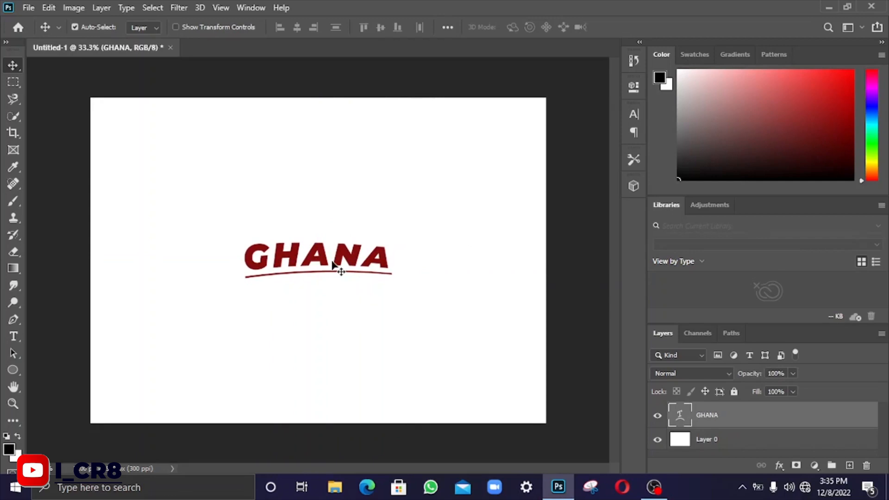
{"action": "left_click_drag", "start_coordinate": [330, 263], "coordinate": [325, 263]}
Add a second text layer near the canvas's upper-left area, keeping the placeholder wording Lorem Ipsum
{"action": "left_click", "coordinate": [12, 343]}
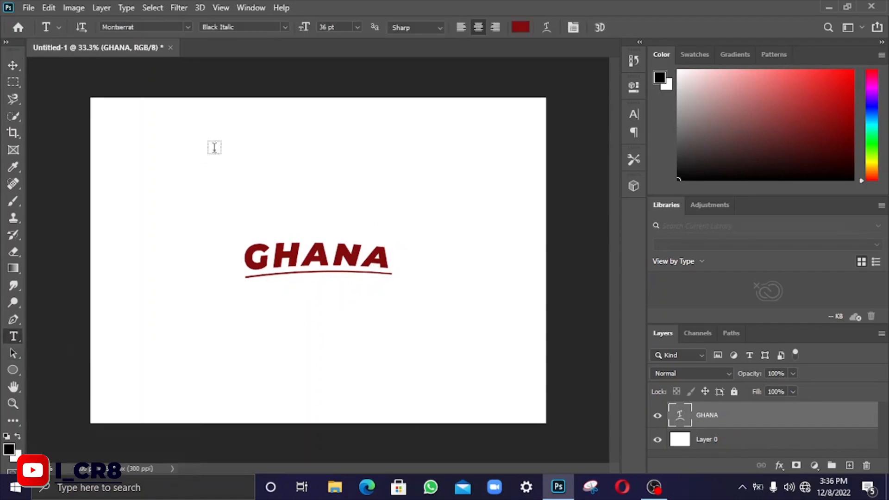
{"action": "left_click", "coordinate": [217, 150]}
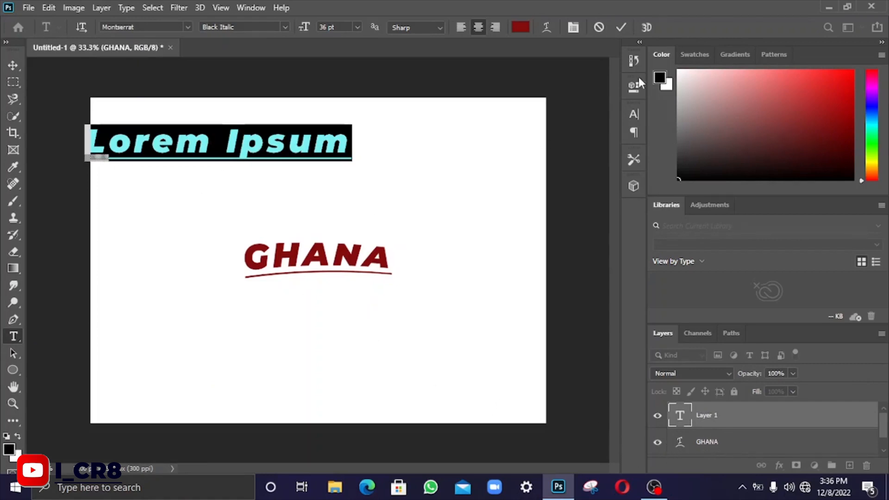
{"action": "left_click", "coordinate": [621, 28]}
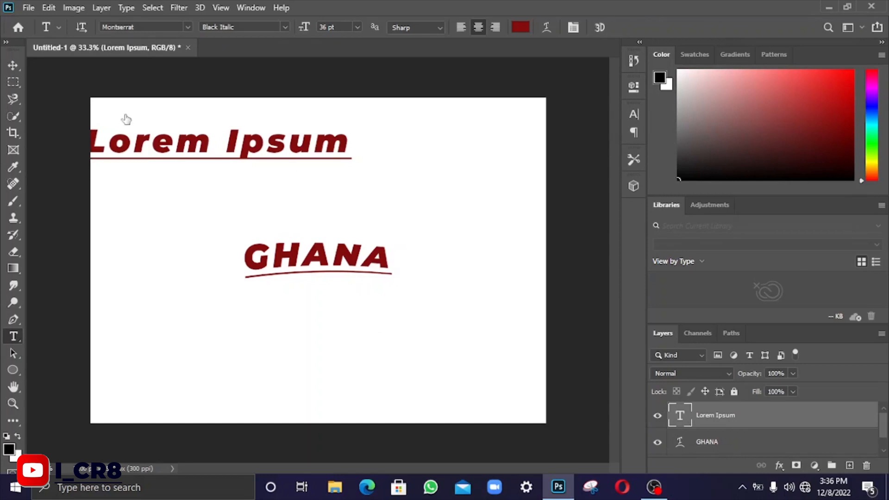
Move the Lorem Ipsum text fully onto the canvas above GHANA, and shift GHANA up closer beneath it
{"action": "key", "text": "v"}
{"action": "left_click_drag", "start_coordinate": [148, 145], "coordinate": [289, 166]}
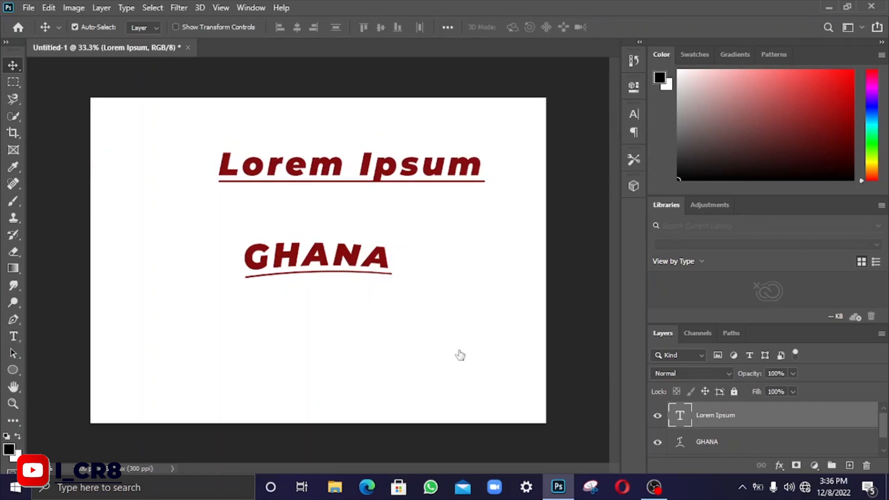
{"action": "left_click", "coordinate": [328, 273]}
{"action": "left_click_drag", "start_coordinate": [328, 274], "coordinate": [332, 242]}
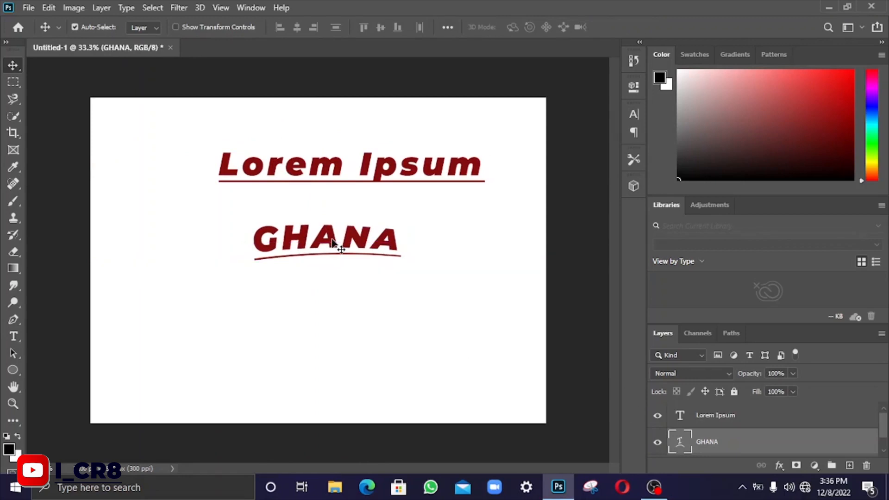